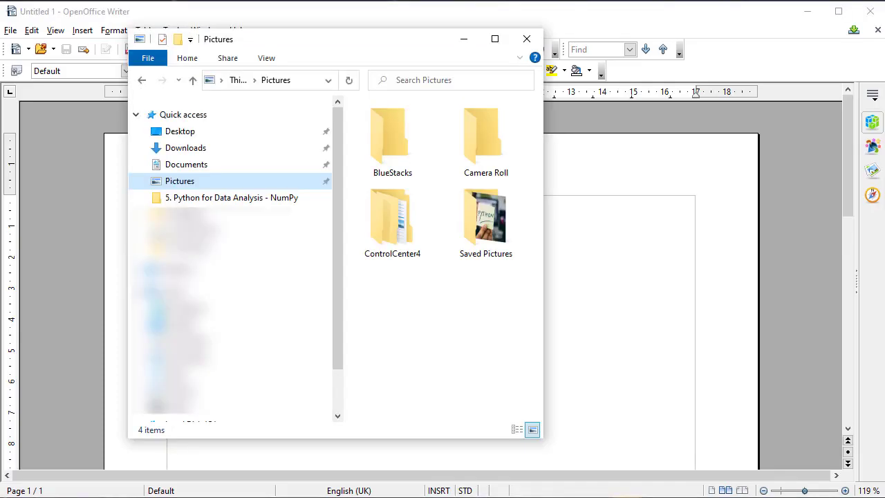
Drag the python photo from Saved Pictures in File Explorer onto the Writer page.
{"action": "left_click_drag", "start_coordinate": [311, 39], "coordinate": [214, 34]}
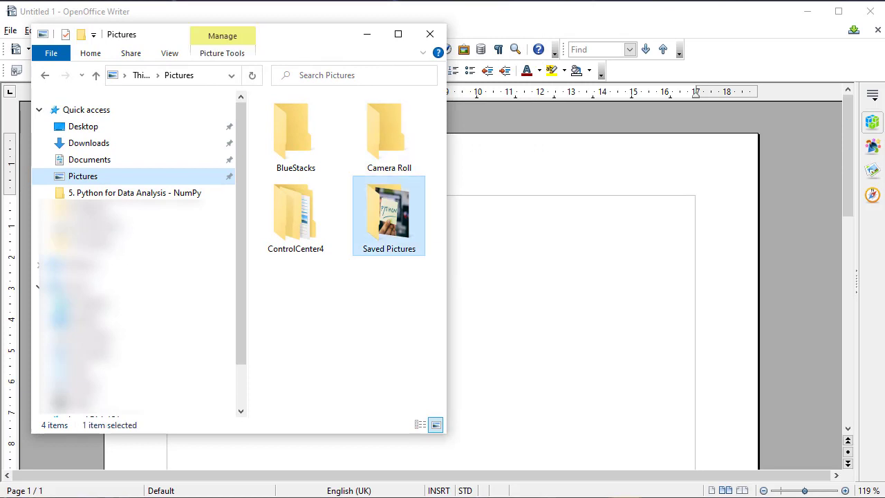
{"action": "double_click", "coordinate": [389, 214]}
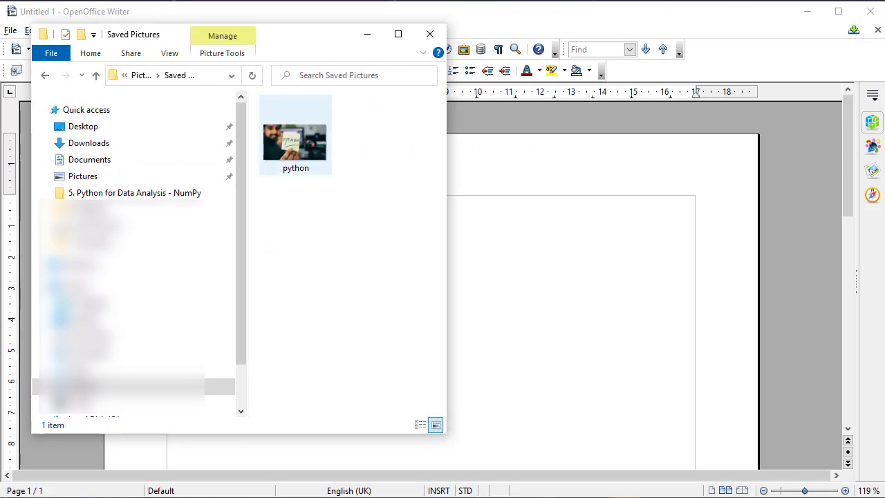
{"action": "left_click_drag", "start_coordinate": [318, 147], "coordinate": [371, 170]}
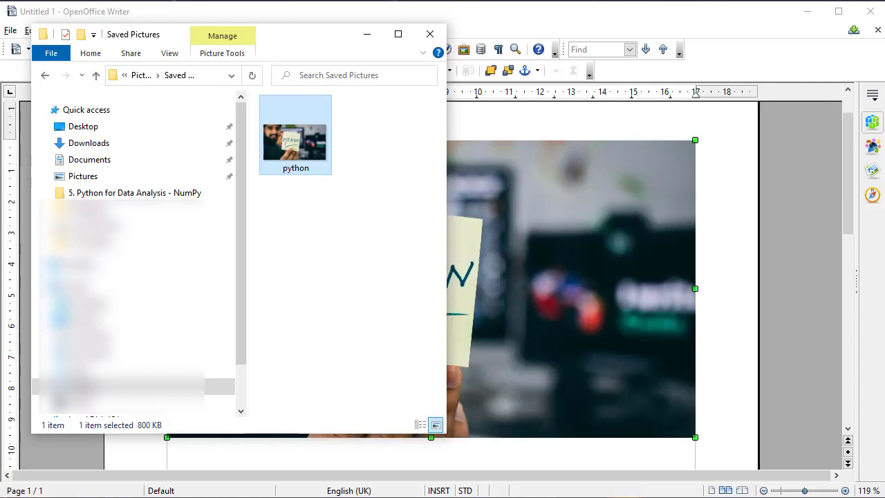
{"action": "left_click", "coordinate": [367, 34]}
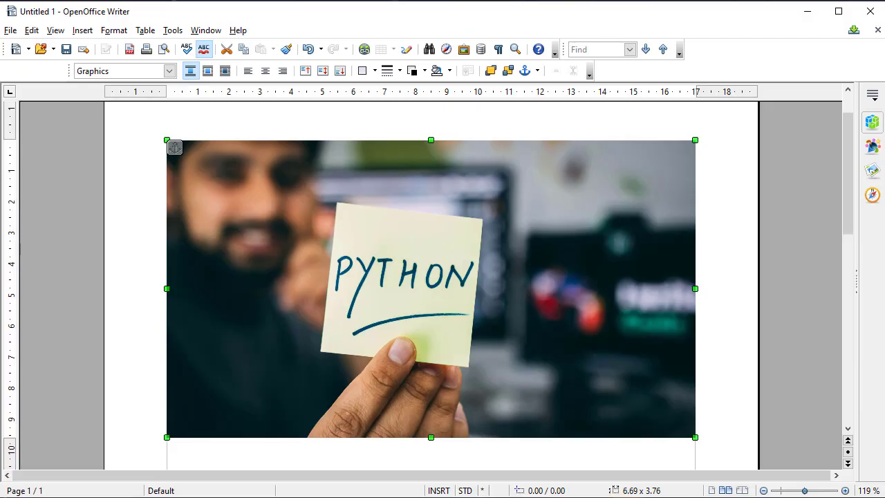
Delete the dragged-in python photo and bring up the Insert Picture From File dialog.
{"action": "key", "text": "Delete"}
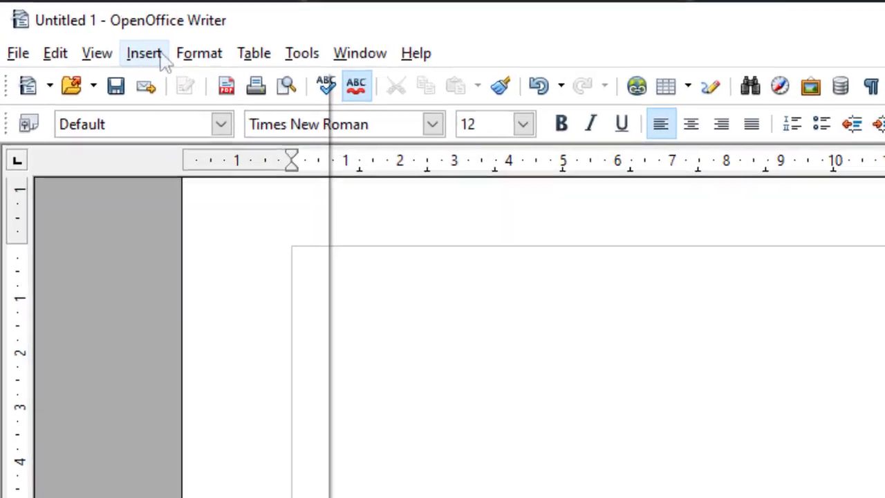
{"action": "left_click", "coordinate": [89, 29]}
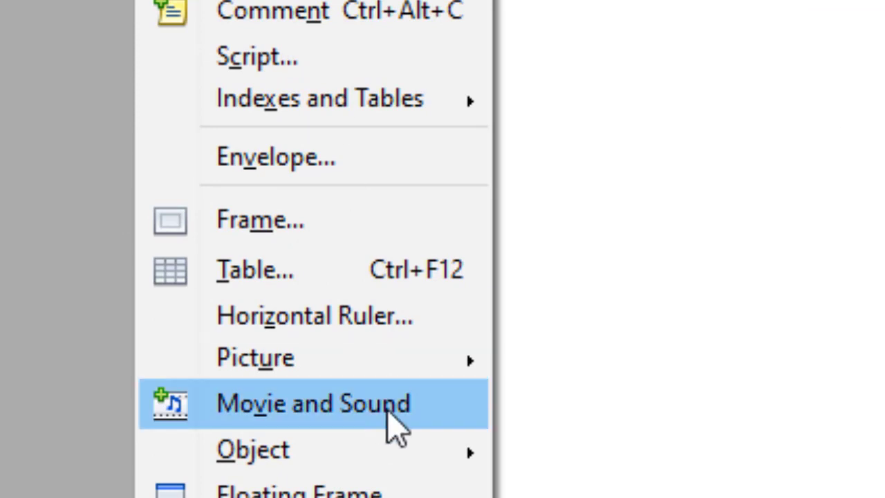
{"action": "mouse_move", "coordinate": [191, 357]}
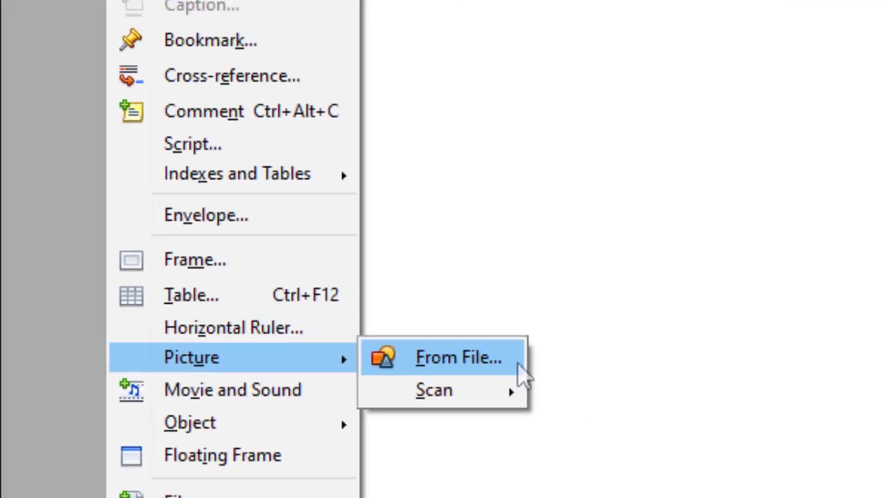
{"action": "left_click", "coordinate": [717, 368]}
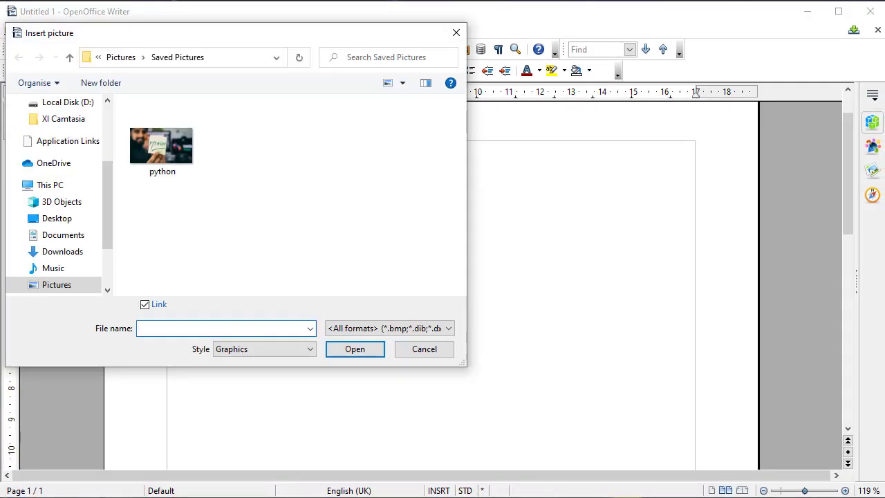
{"action": "scroll", "coordinate": [107, 208], "scroll_direction": "down", "scroll_amount": 3}
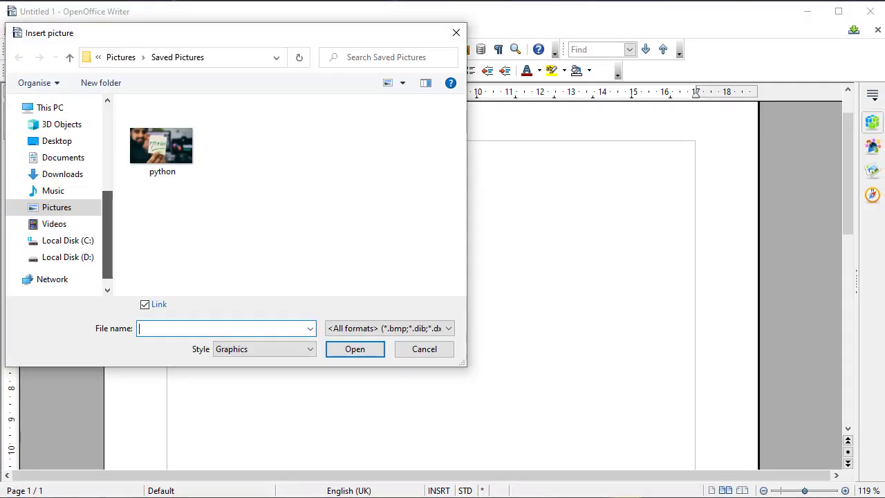
{"action": "scroll", "coordinate": [59, 193], "scroll_direction": "up", "scroll_amount": 1}
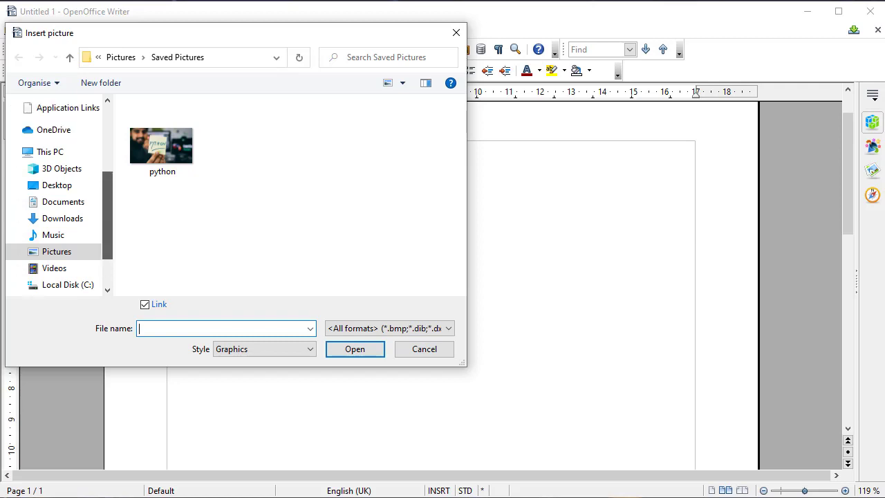
{"action": "scroll", "coordinate": [59, 193], "scroll_direction": "up", "scroll_amount": 2}
{"action": "scroll", "coordinate": [59, 207], "scroll_direction": "down", "scroll_amount": 3}
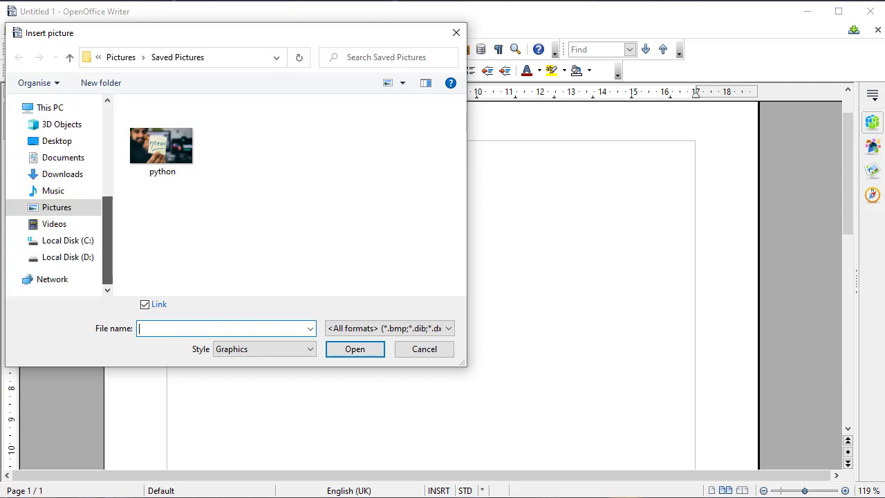
Insert the python photo from Pictures > Saved Pictures.
{"action": "left_click", "coordinate": [57, 208]}
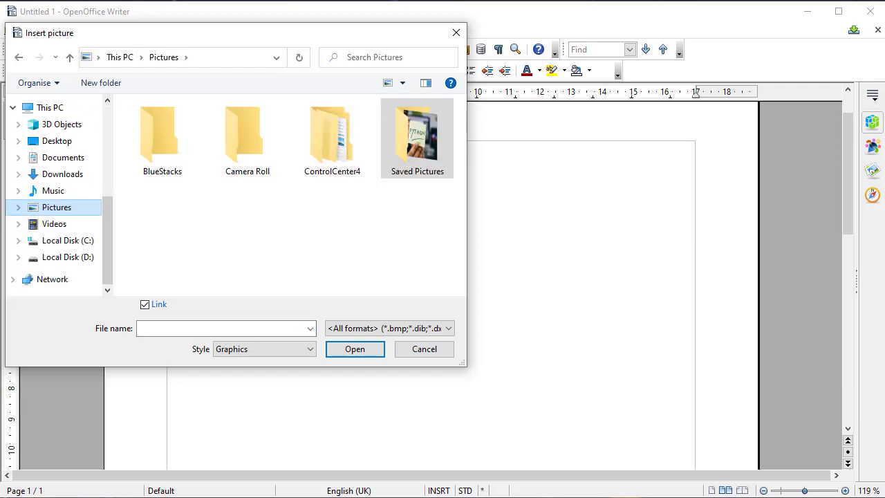
{"action": "double_click", "coordinate": [417, 138]}
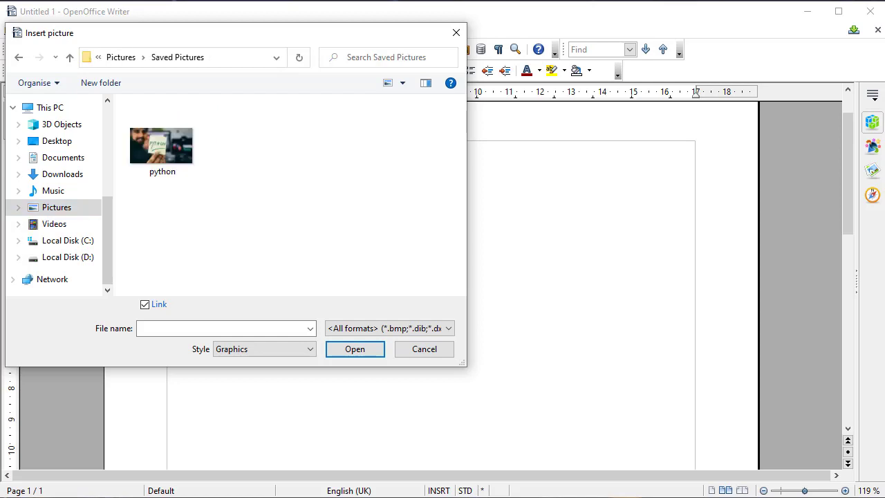
{"action": "left_click", "coordinate": [162, 142]}
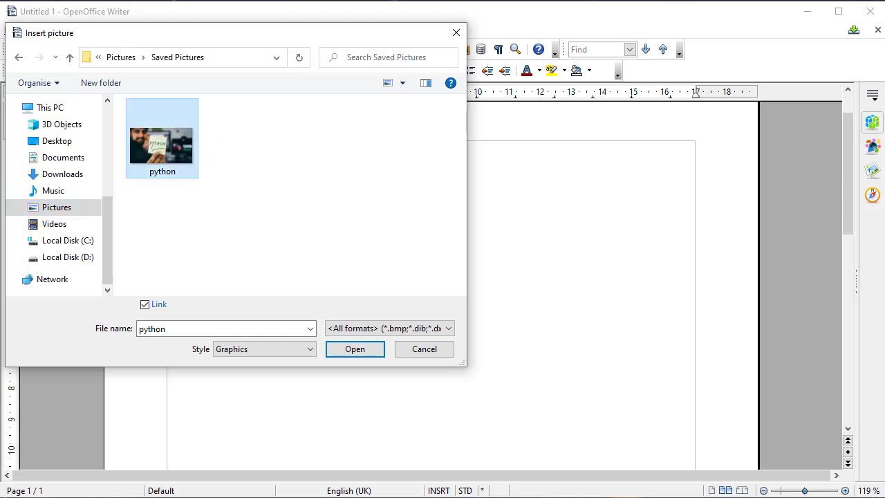
{"action": "left_click", "coordinate": [354, 349]}
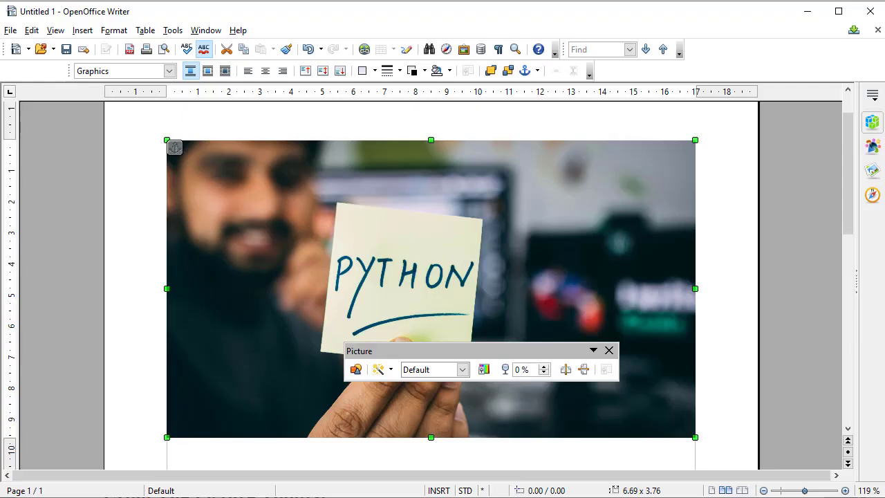
Delete the python photo and toggle the Gallery on and off from the Tools menu.
{"action": "key", "text": "Delete"}
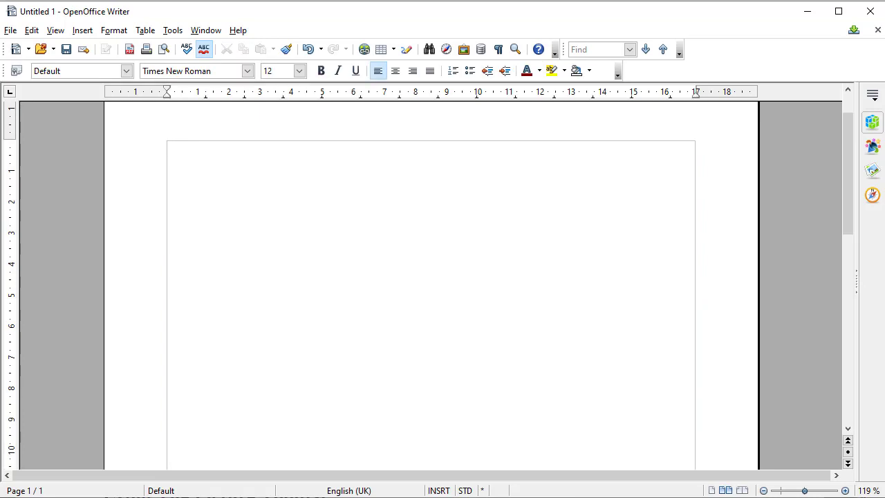
{"action": "left_click", "coordinate": [172, 31]}
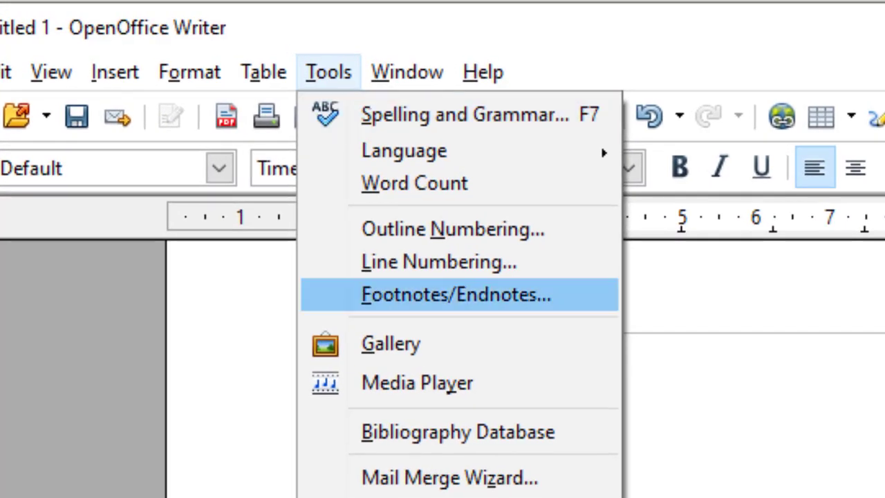
{"action": "left_click", "coordinate": [567, 346]}
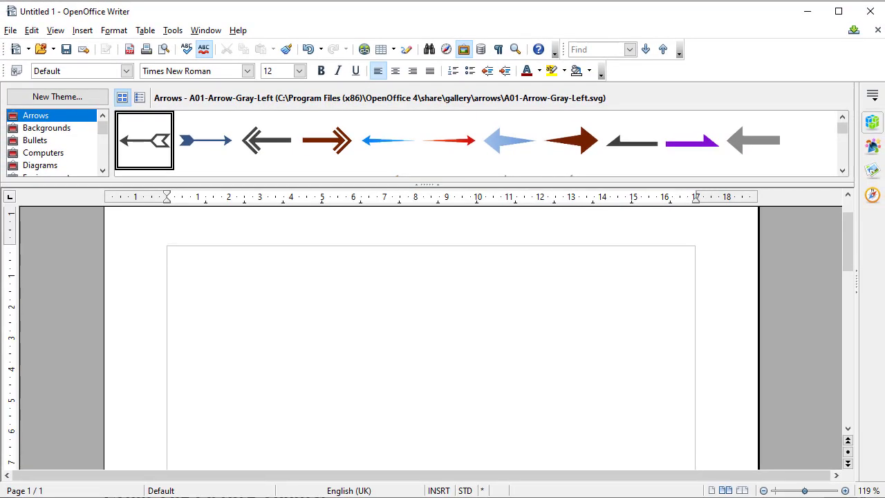
{"action": "left_click", "coordinate": [173, 30]}
{"action": "left_click", "coordinate": [200, 146]}
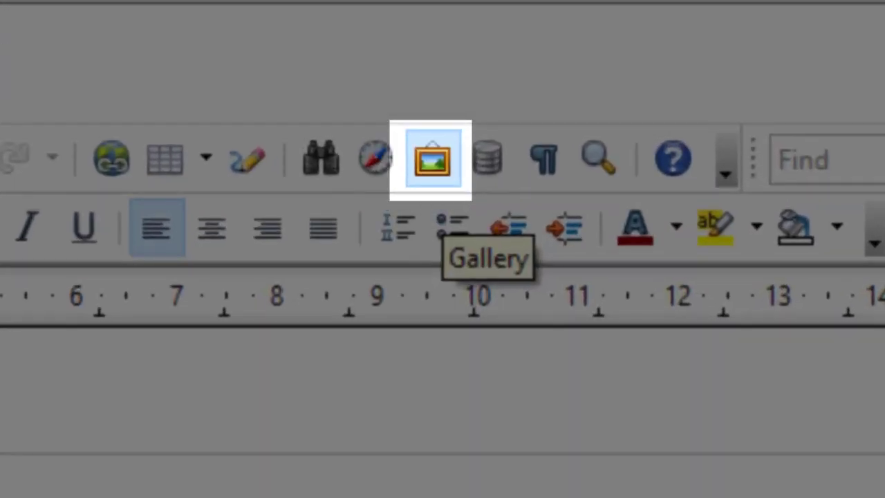
Reopen the Gallery and enlarge its pane to show more Arrows theme images.
{"action": "left_click", "coordinate": [432, 159]}
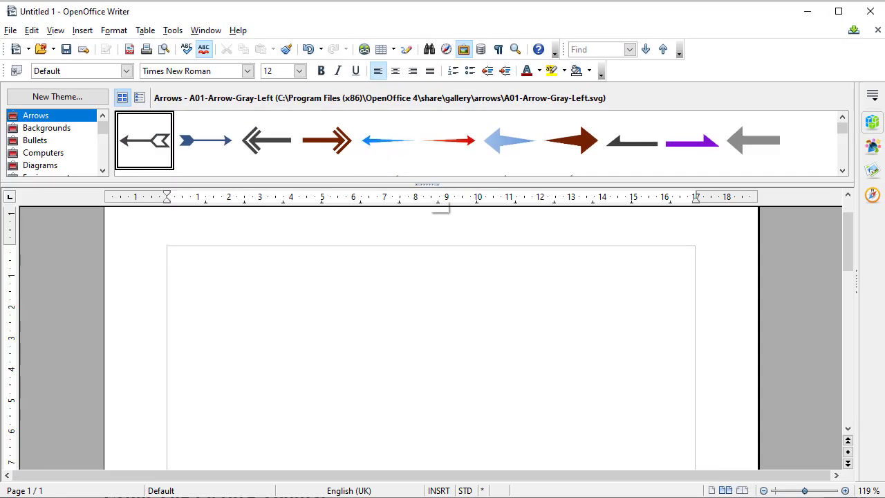
{"action": "mouse_move", "coordinate": [427, 184]}
{"action": "left_mouse_down"}
{"action": "mouse_move", "coordinate": [428, 389]}
{"action": "mouse_move", "coordinate": [427, 237]}
{"action": "left_mouse_up"}
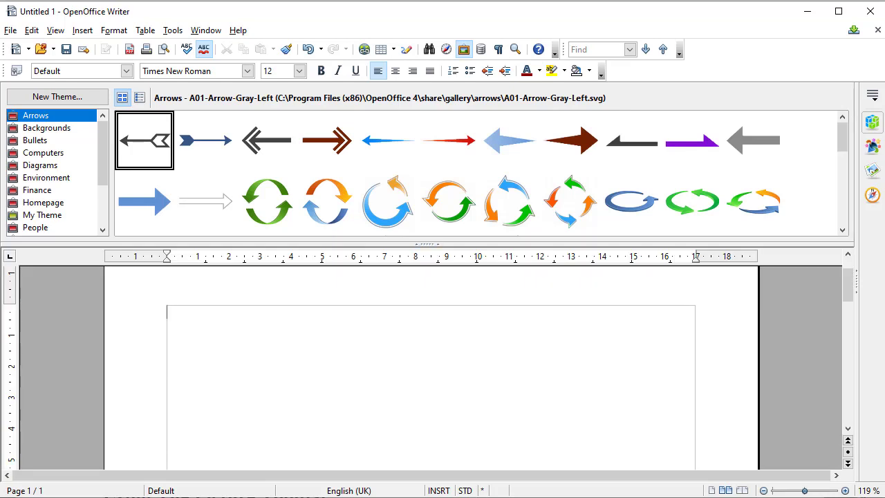
{"action": "key", "text": "ctrl"}
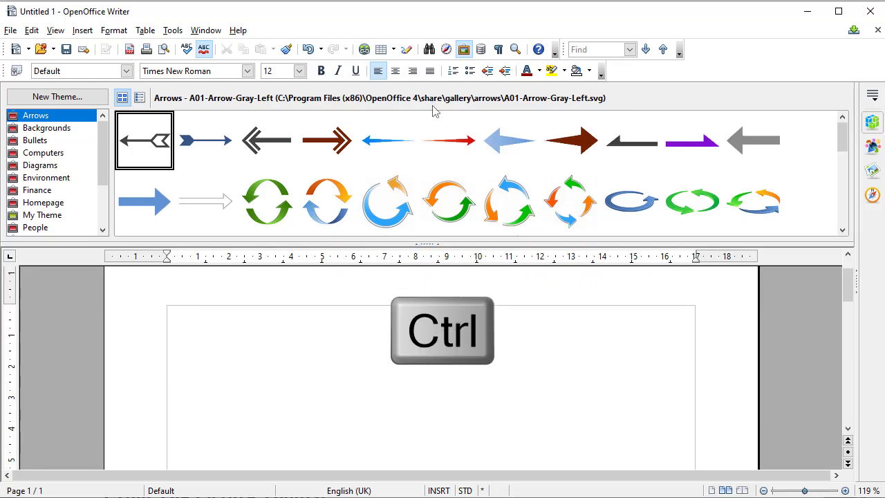
Float the Gallery as its own window over the page's right half and make it taller.
{"action": "double_click", "coordinate": [660, 100], "text": "ctrl"}
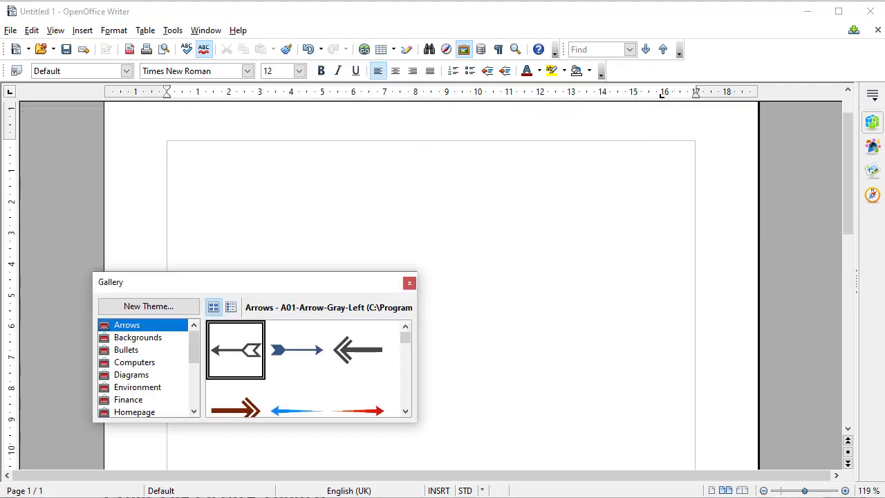
{"action": "mouse_move", "coordinate": [249, 281]}
{"action": "left_mouse_down"}
{"action": "mouse_move", "coordinate": [664, 239]}
{"action": "mouse_move", "coordinate": [577, 195]}
{"action": "mouse_move", "coordinate": [614, 199]}
{"action": "left_mouse_up"}
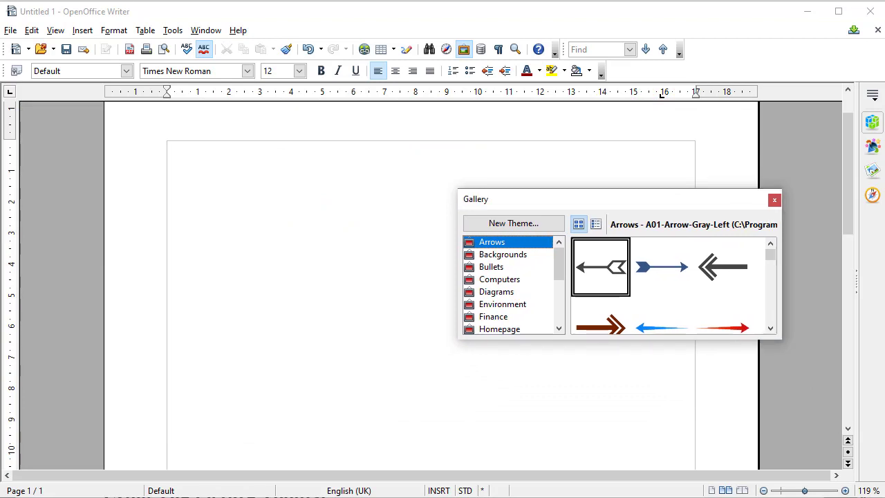
{"action": "left_click_drag", "start_coordinate": [619, 339], "coordinate": [619, 456]}
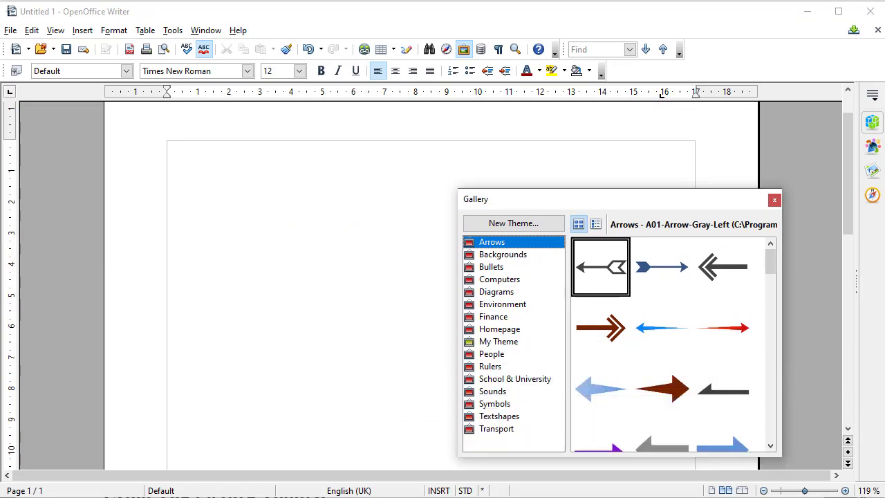
Insert a copy of the silver laptop clip art from the Computers theme.
{"action": "key", "text": "Down"}
{"action": "key", "text": "Down"}
{"action": "key", "text": "Down"}
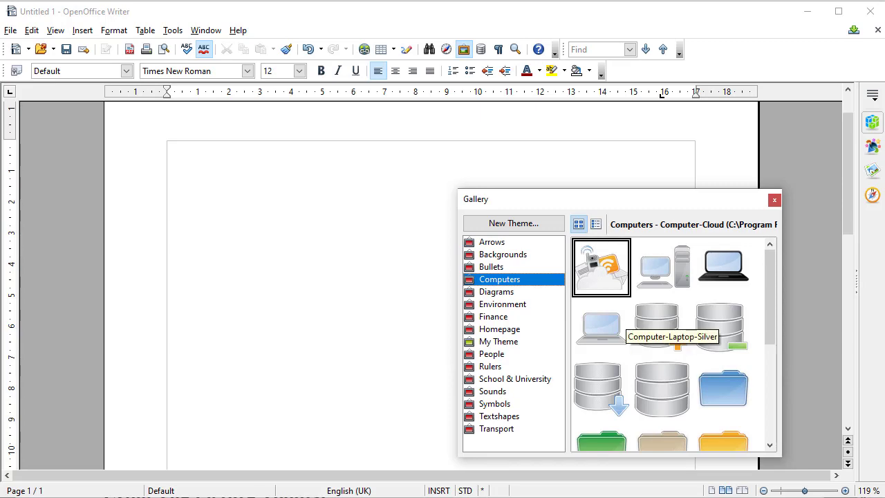
{"action": "left_click", "coordinate": [600, 331]}
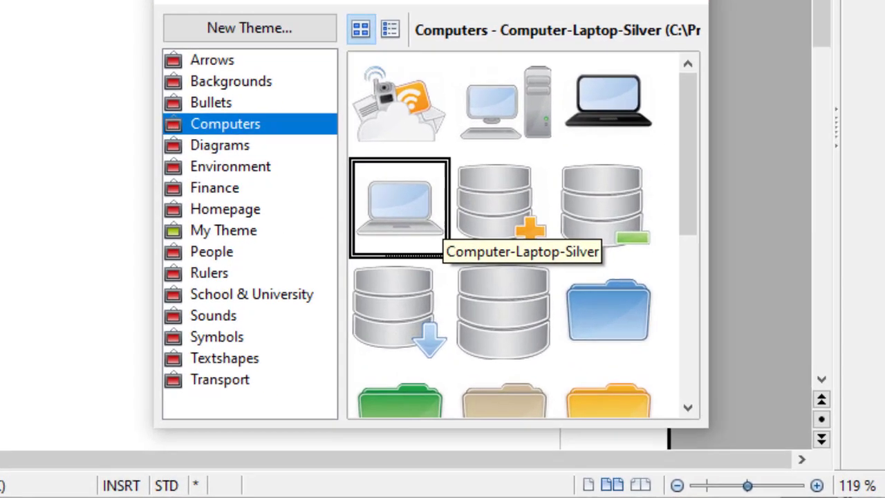
{"action": "right_click", "coordinate": [596, 322]}
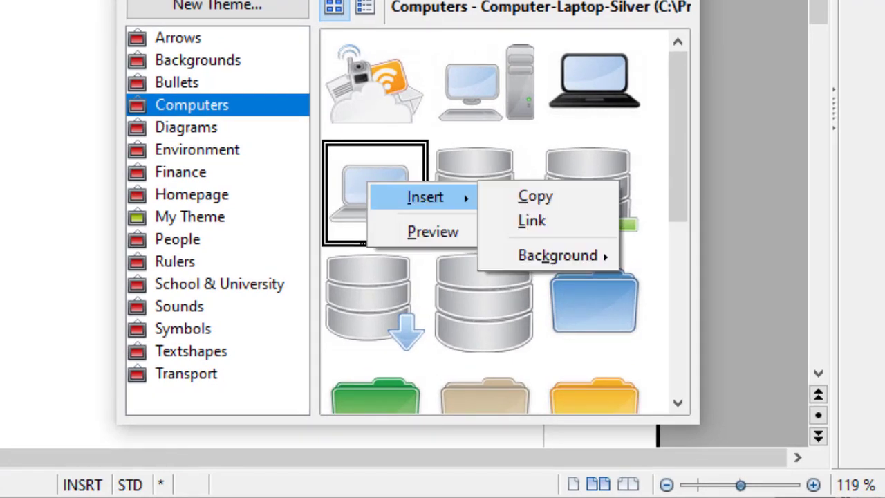
{"action": "left_click", "coordinate": [536, 196]}
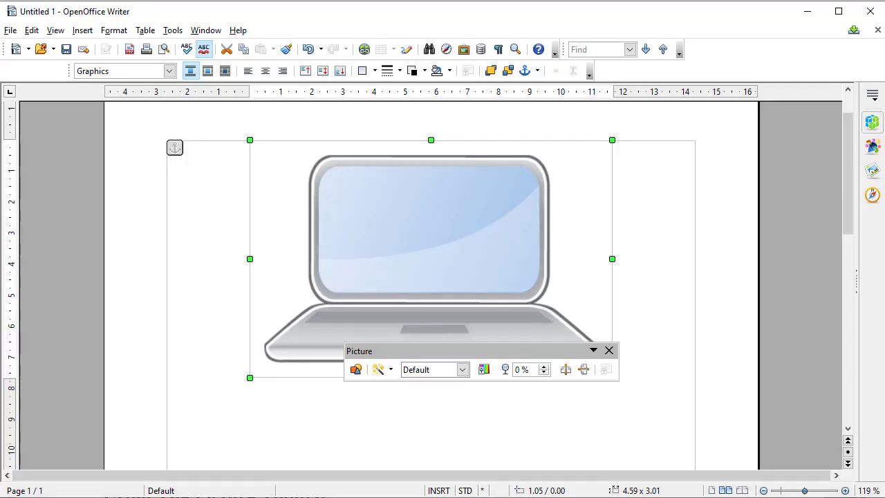
Delete the laptop picture and search the web for 'bhagat si' in Chrome.
{"action": "key", "text": "Delete"}
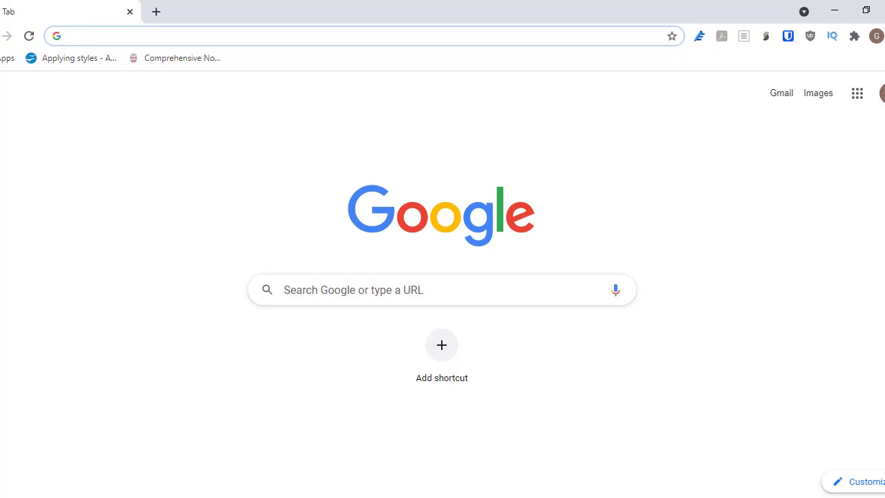
{"action": "type", "text": "bhagat si"}
{"action": "key", "text": "Return"}
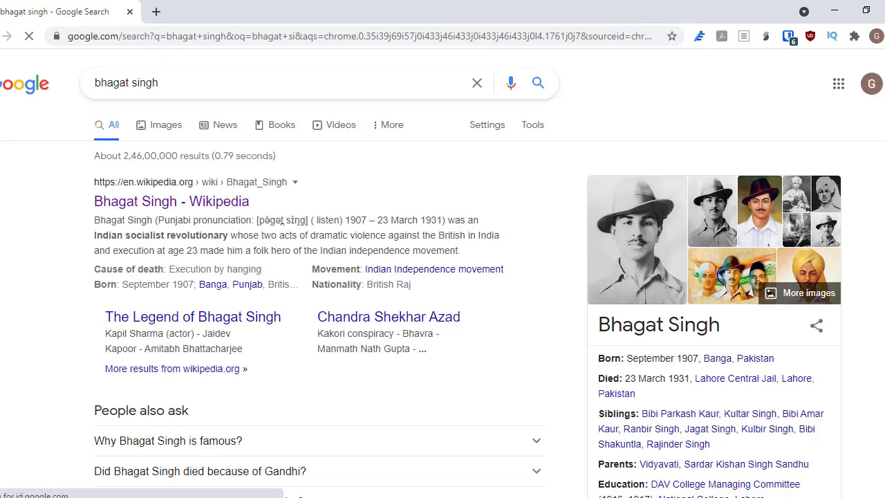
Copy the image of three men before the Indian flag from Google Images.
{"action": "left_click", "coordinate": [159, 125]}
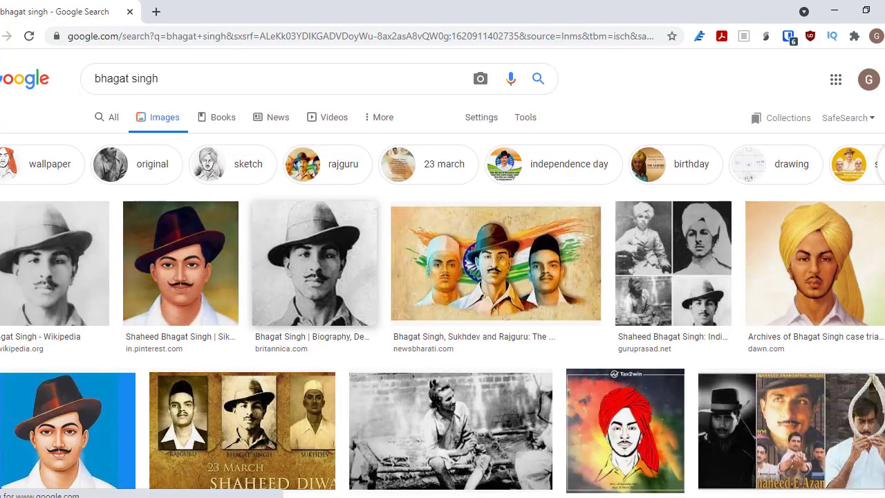
{"action": "left_click", "coordinate": [496, 263]}
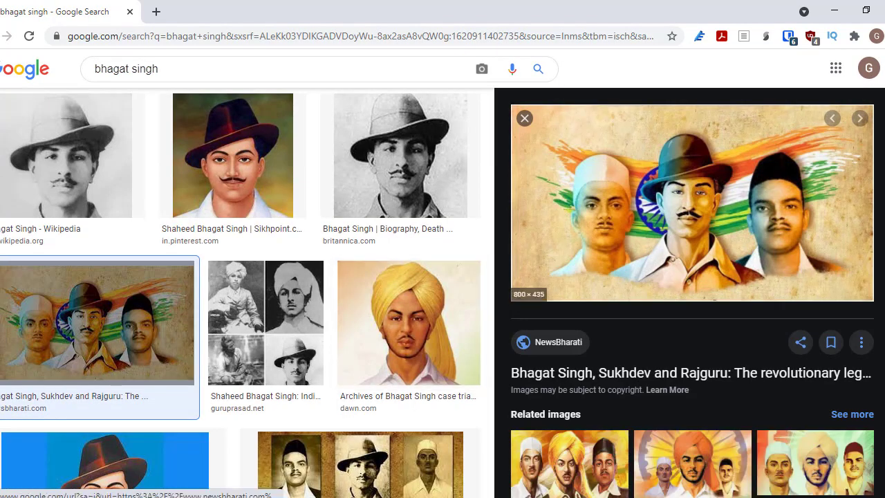
{"action": "right_click", "coordinate": [629, 206]}
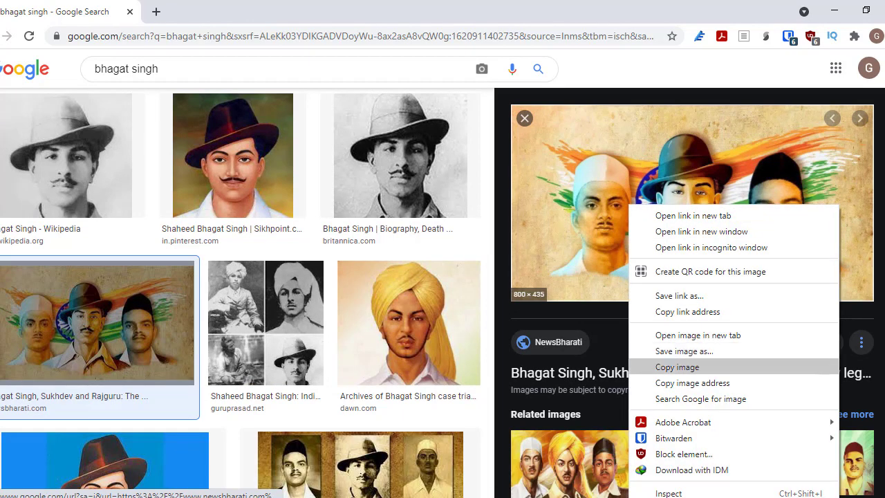
{"action": "left_click", "coordinate": [677, 367]}
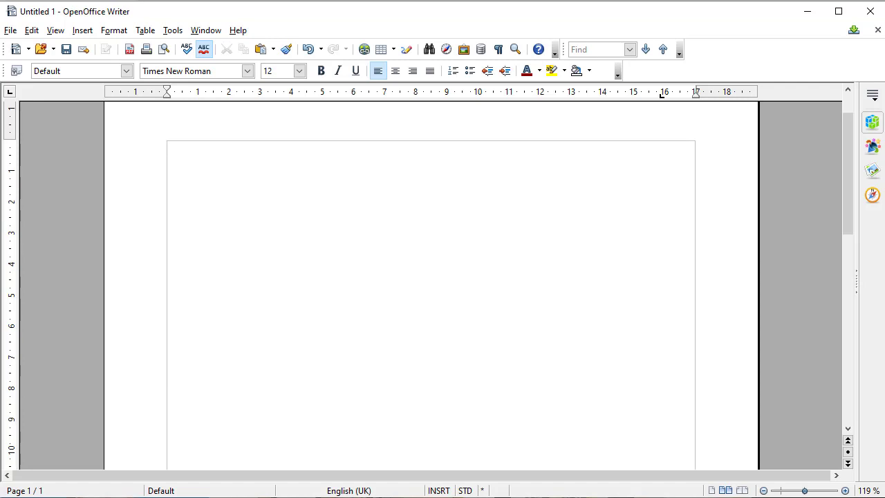
{"action": "right_click", "coordinate": [421, 212]}
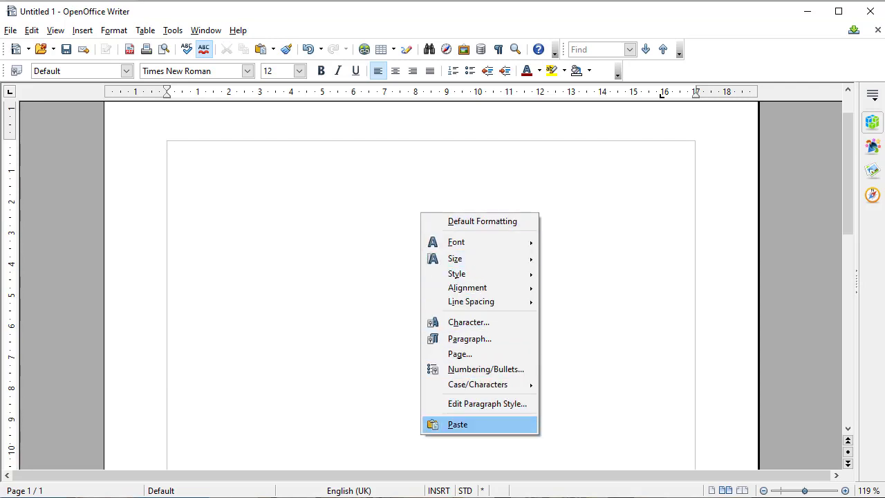
{"action": "key", "text": "Return"}
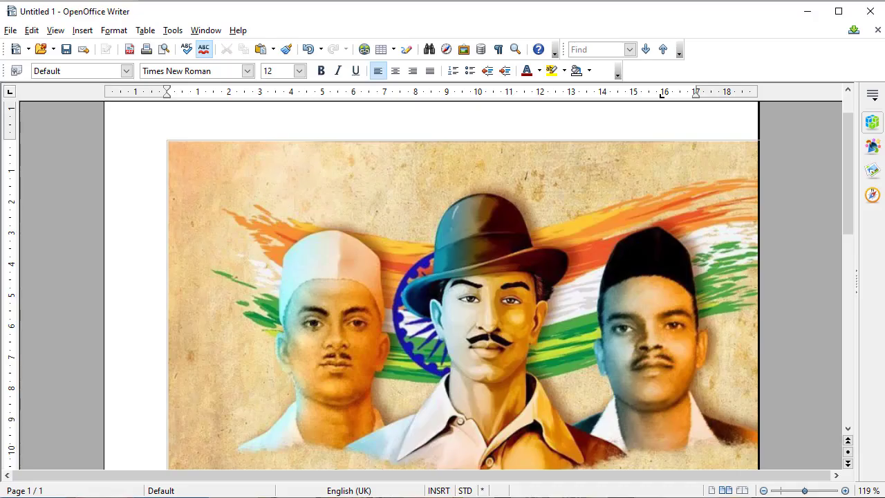
{"action": "key", "text": "Delete"}
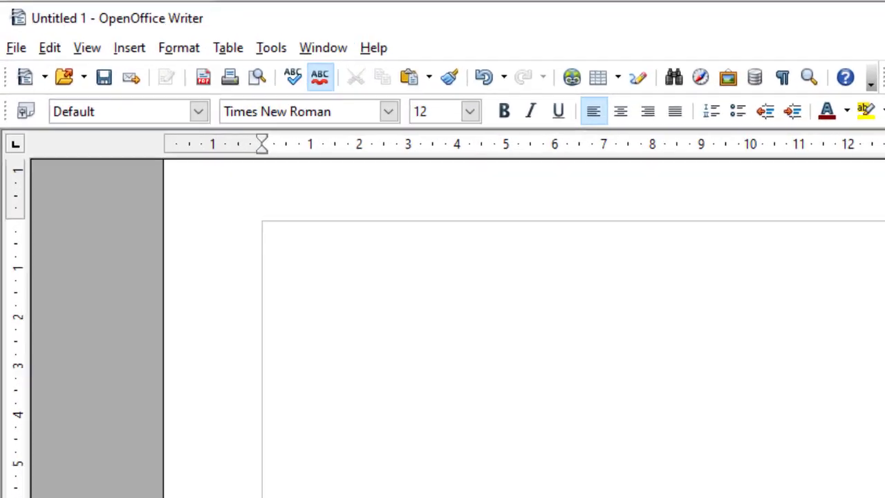
Open Insert > Picture > Scan > Select Source to choose a scanner.
{"action": "key", "text": "alt+i"}
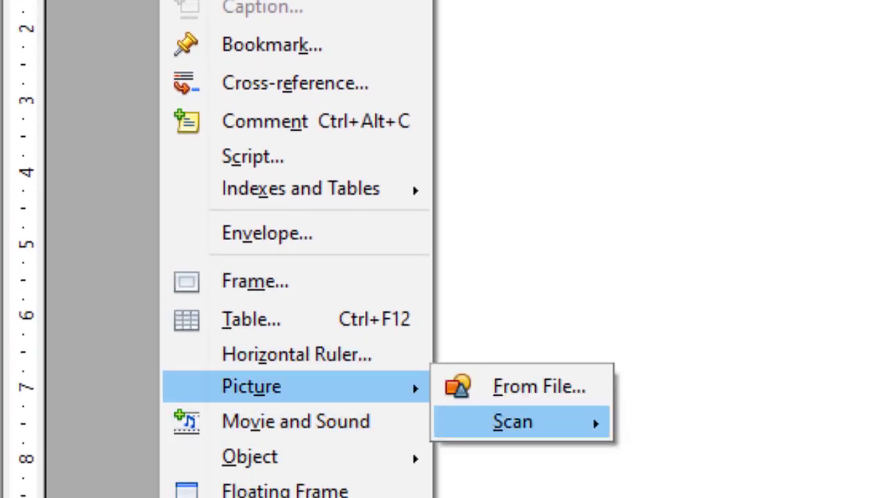
{"action": "key", "text": "Return"}
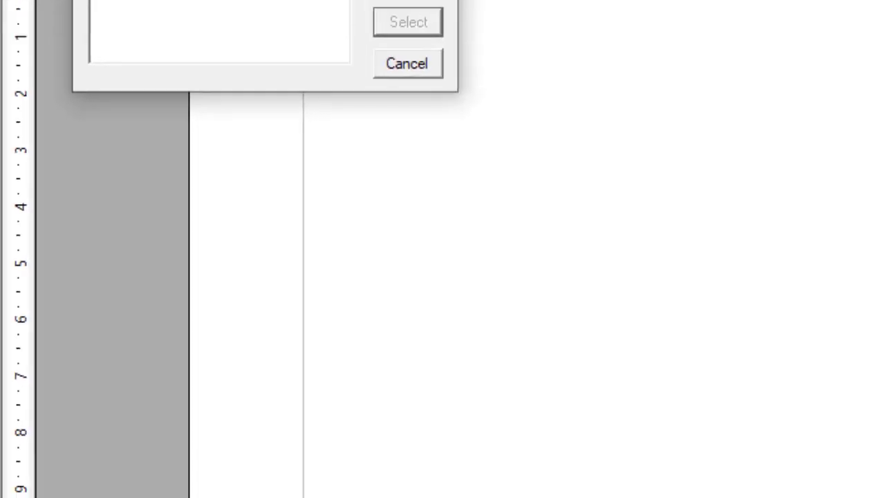